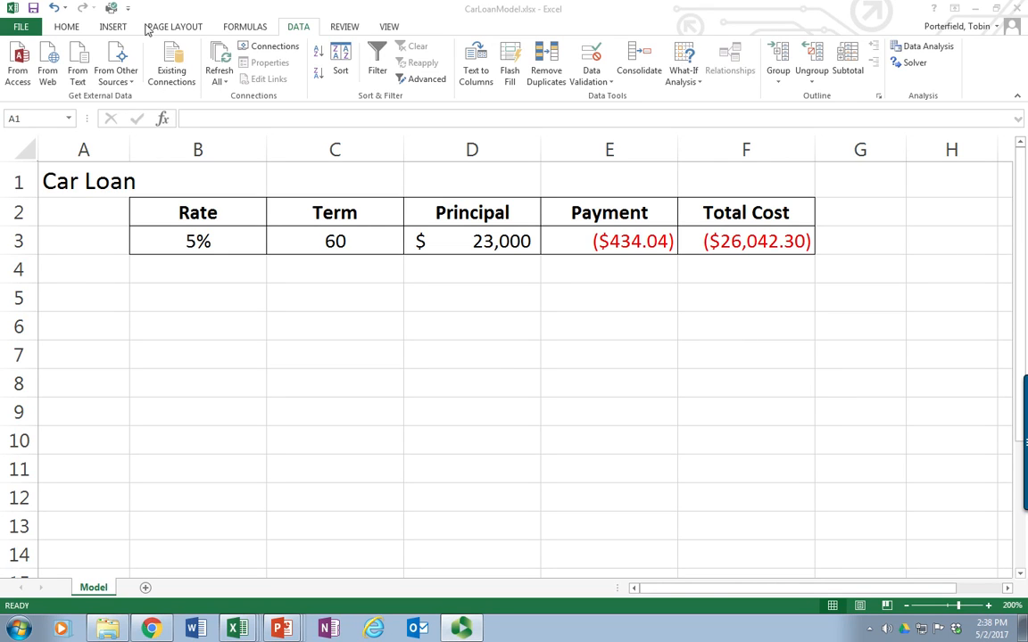
click(697, 79)
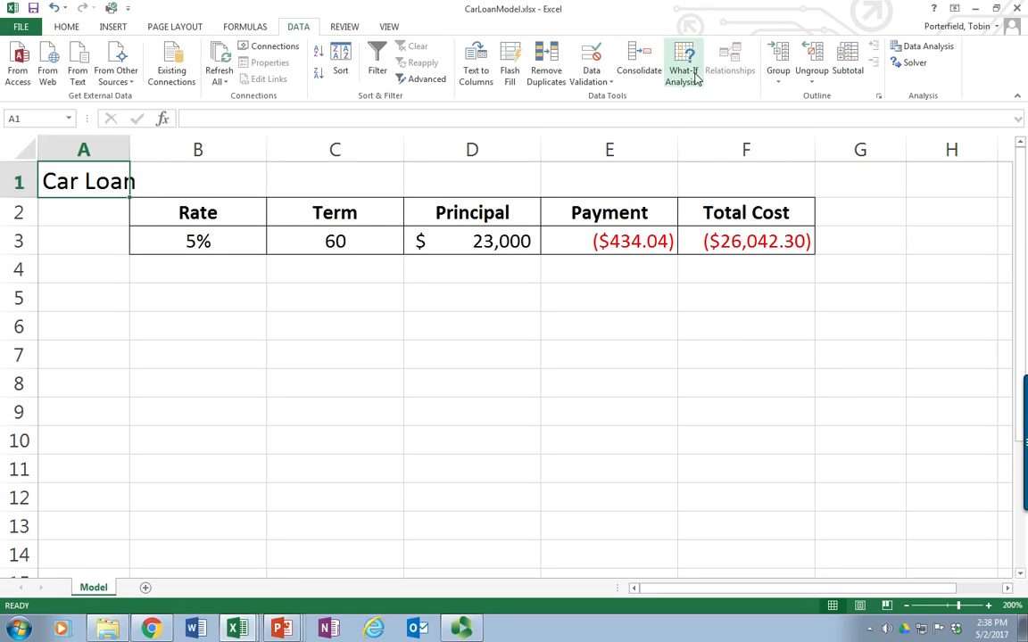
click(697, 78)
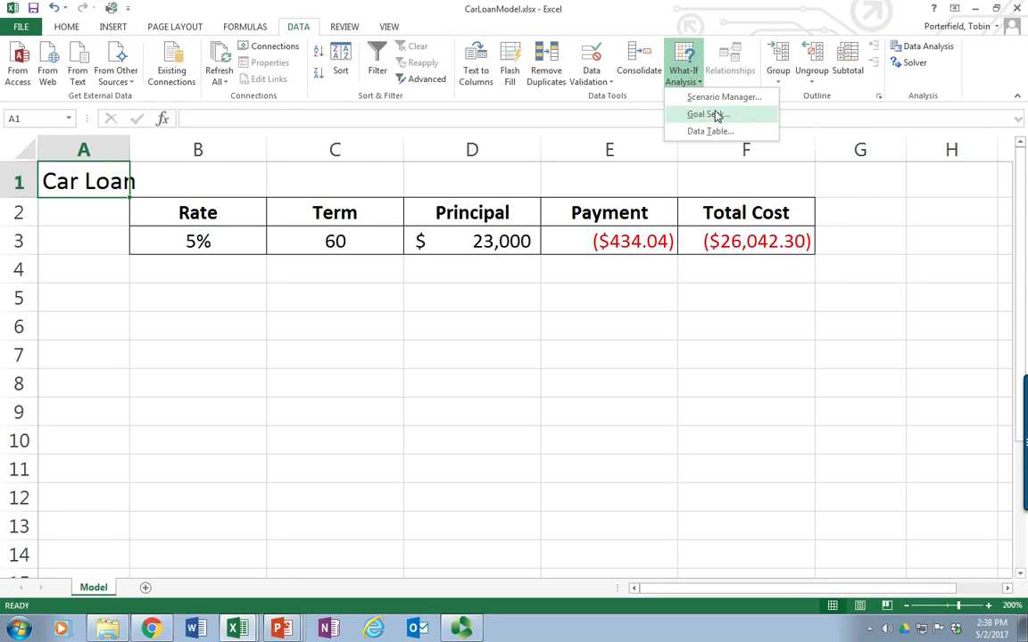
click(850, 181)
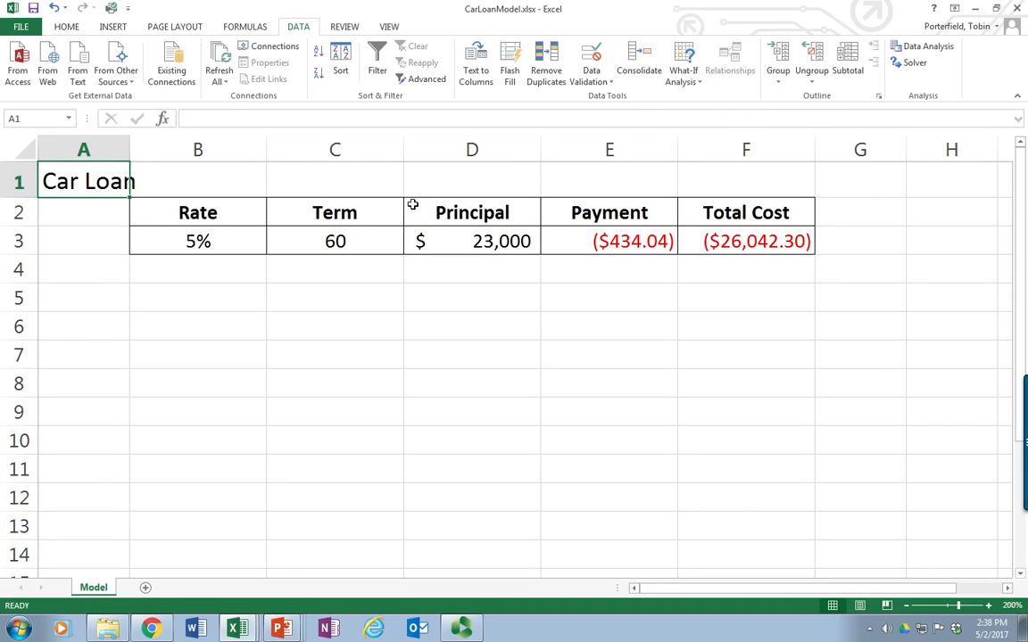
Examine the rate, term, principal, payment and total cost cells B3 to F3 of the car loan model, including their formulas
click(196, 251)
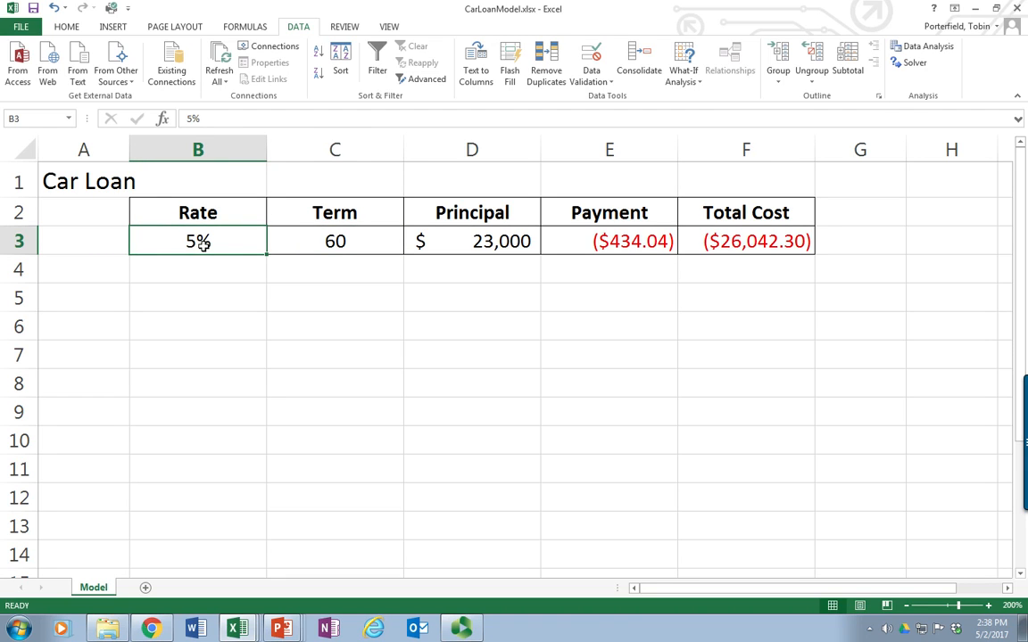
key(Right)
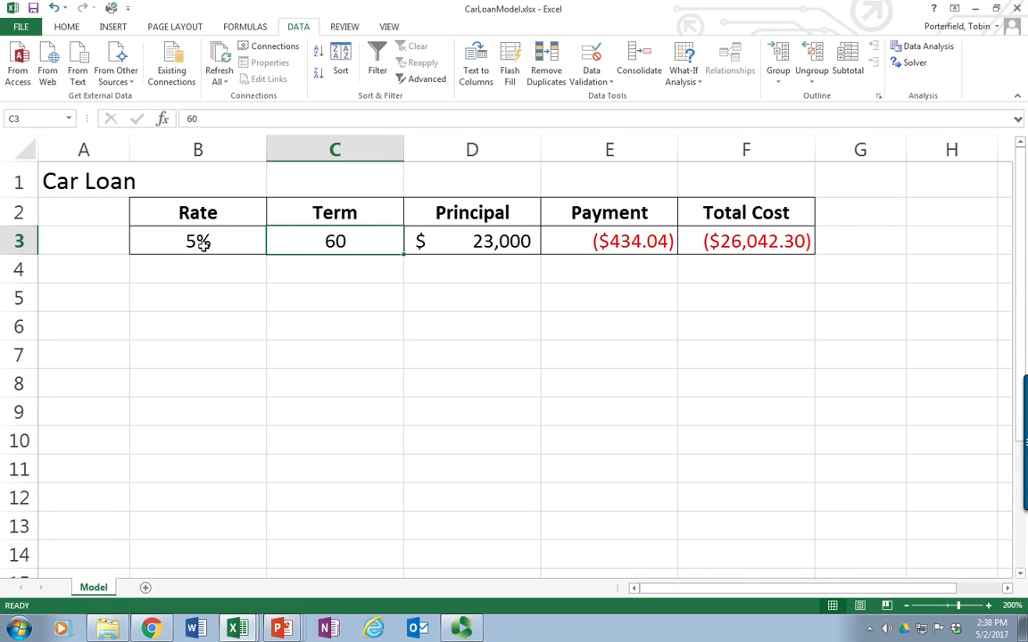
key(Right)
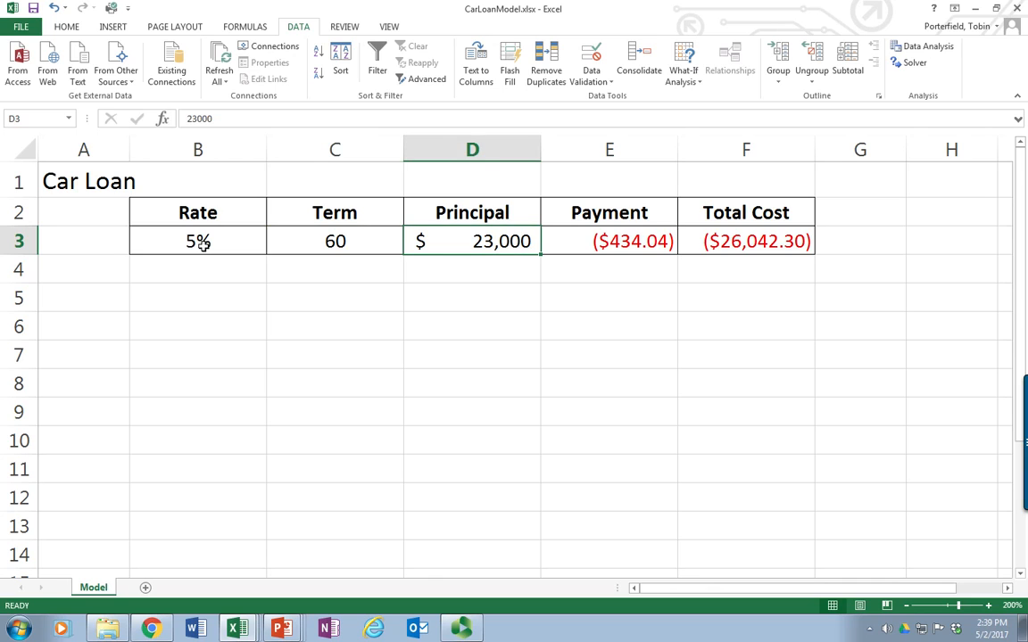
key(Right)
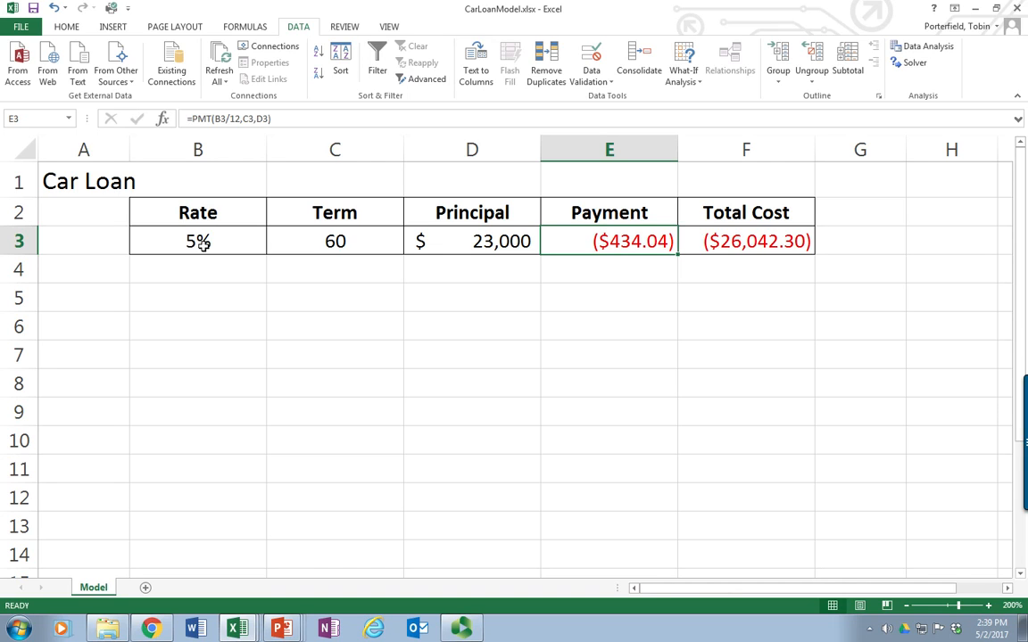
key(Right)
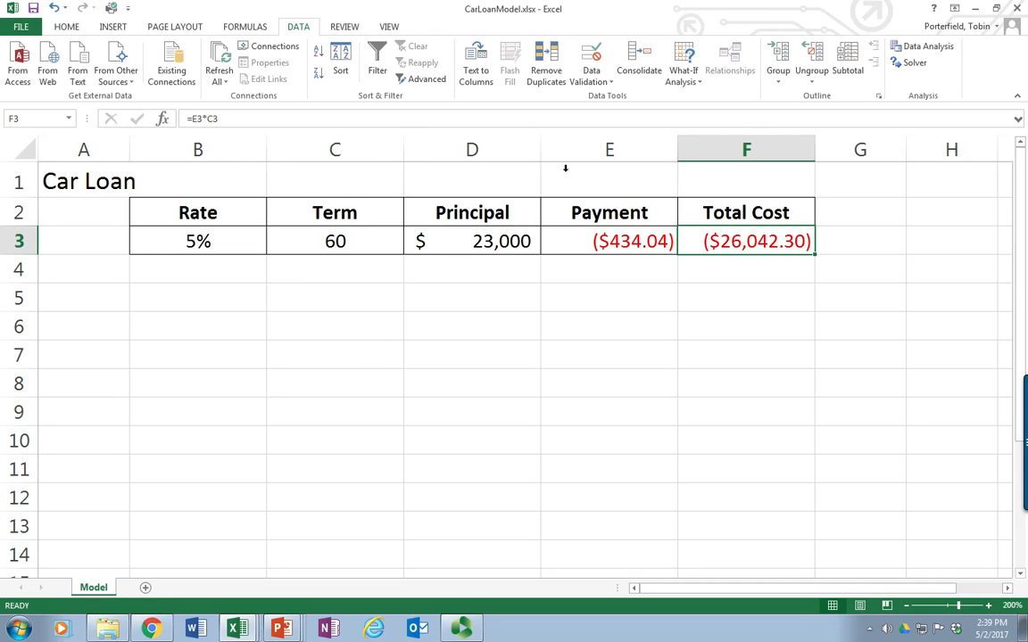
Add a scenario named Best Case in the Scenario Manager with $B$3:$C$3 as the changing cells
click(694, 82)
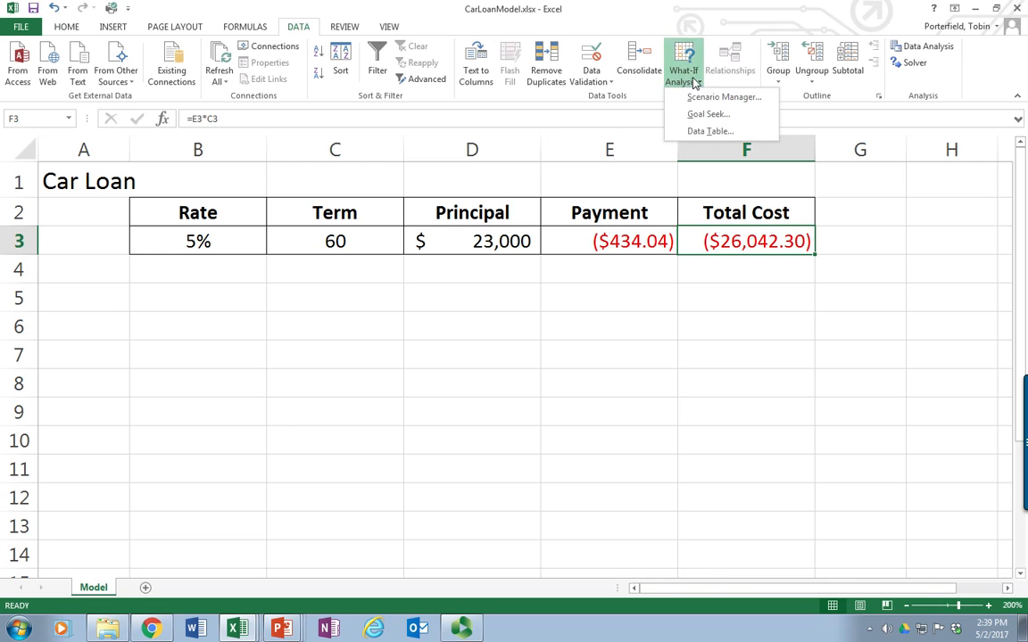
click(692, 97)
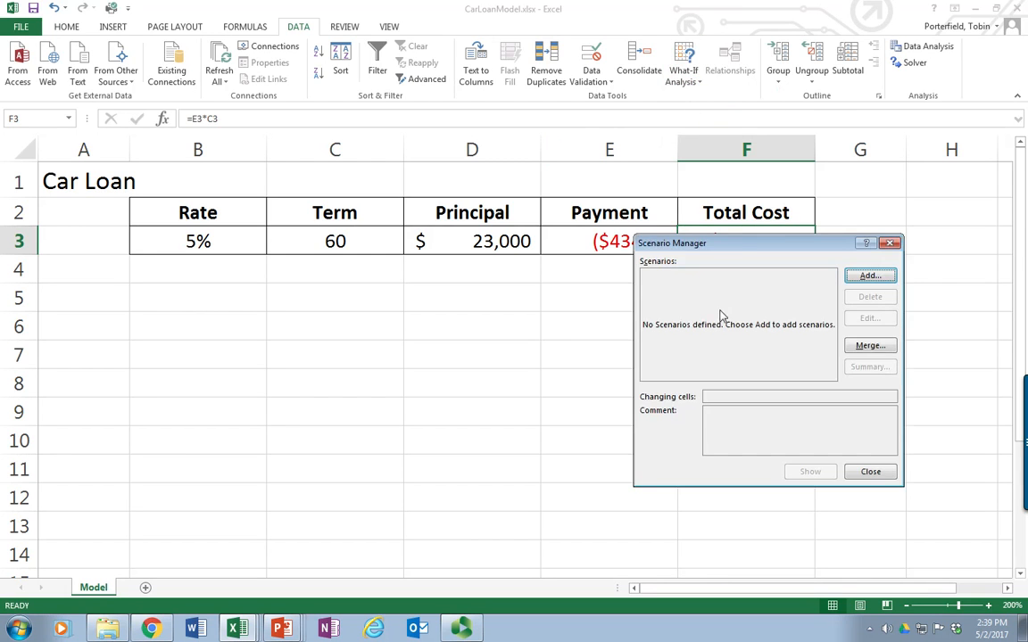
drag(747, 245, 679, 286)
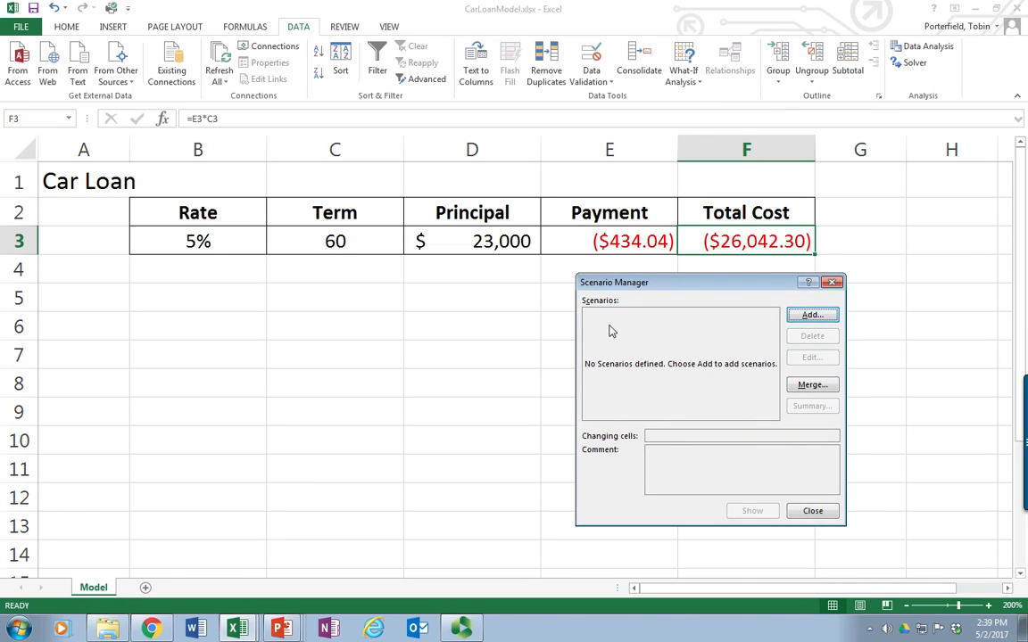
click(810, 314)
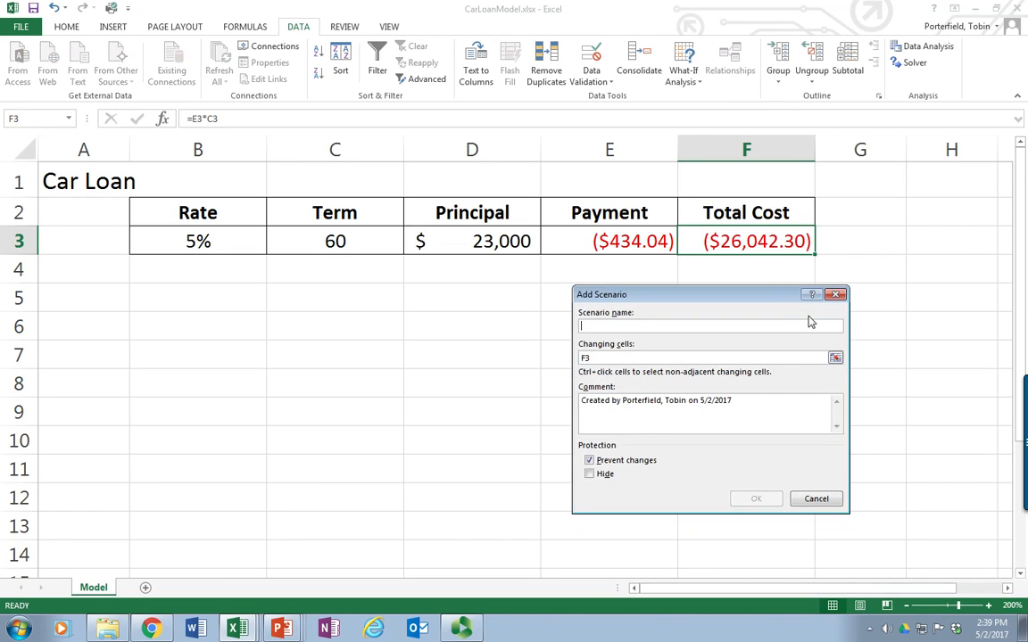
text(Best Case)
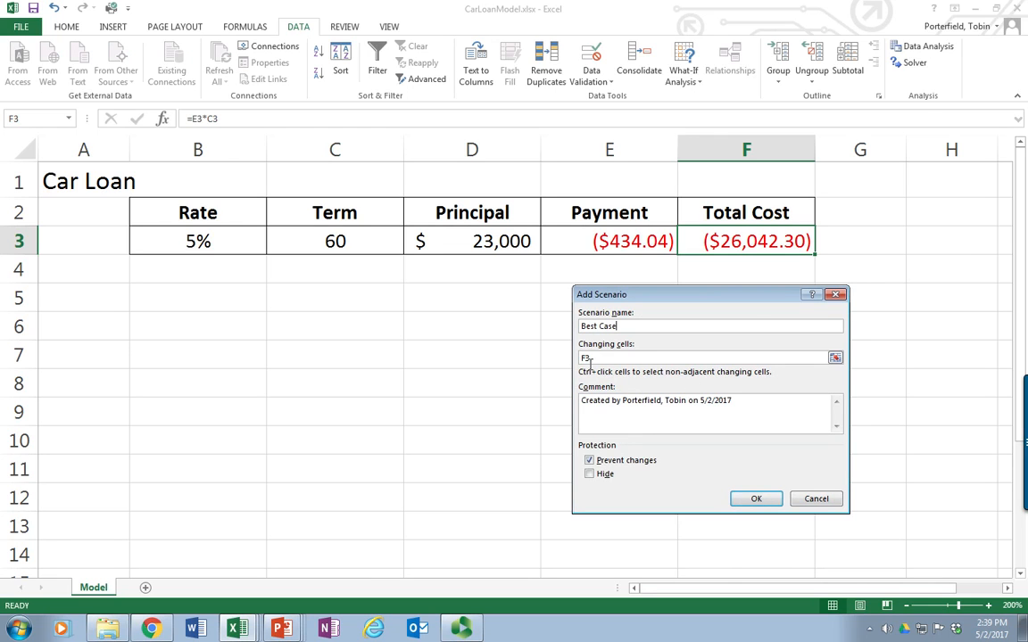
key(Tab)
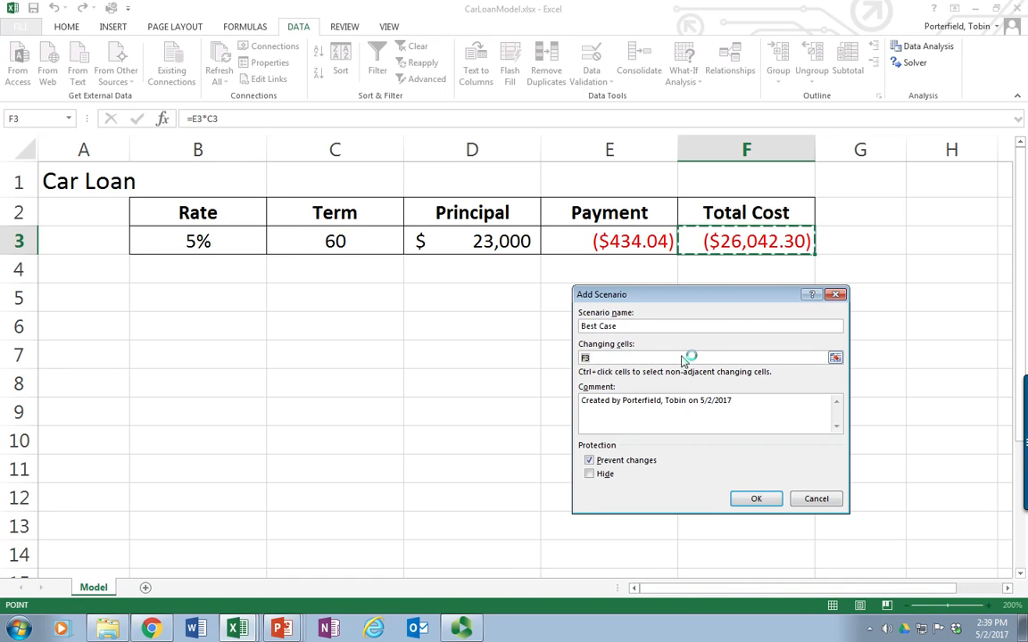
text($)
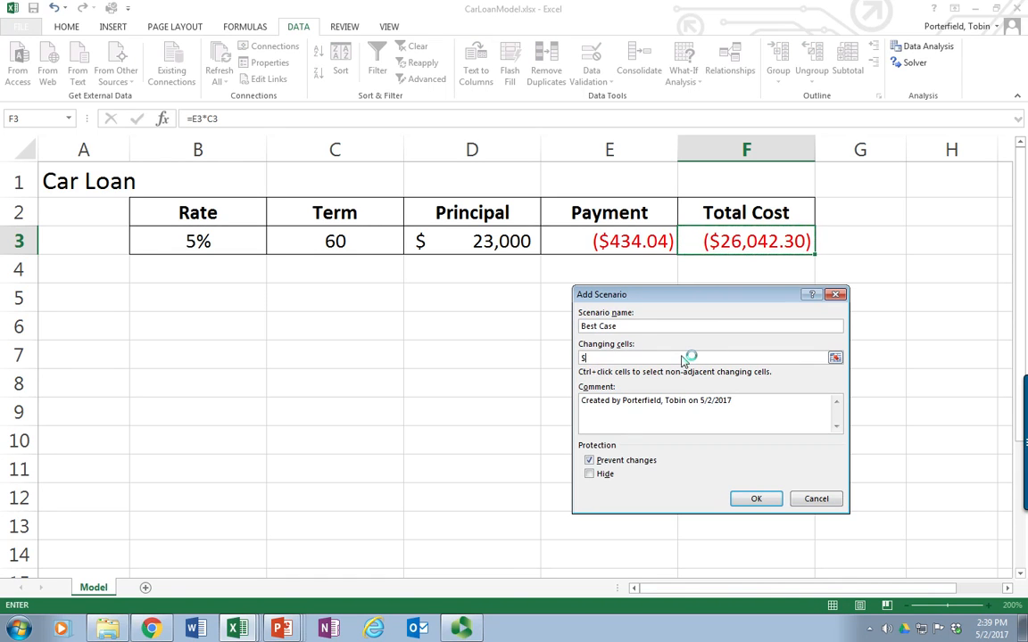
text(B$3)
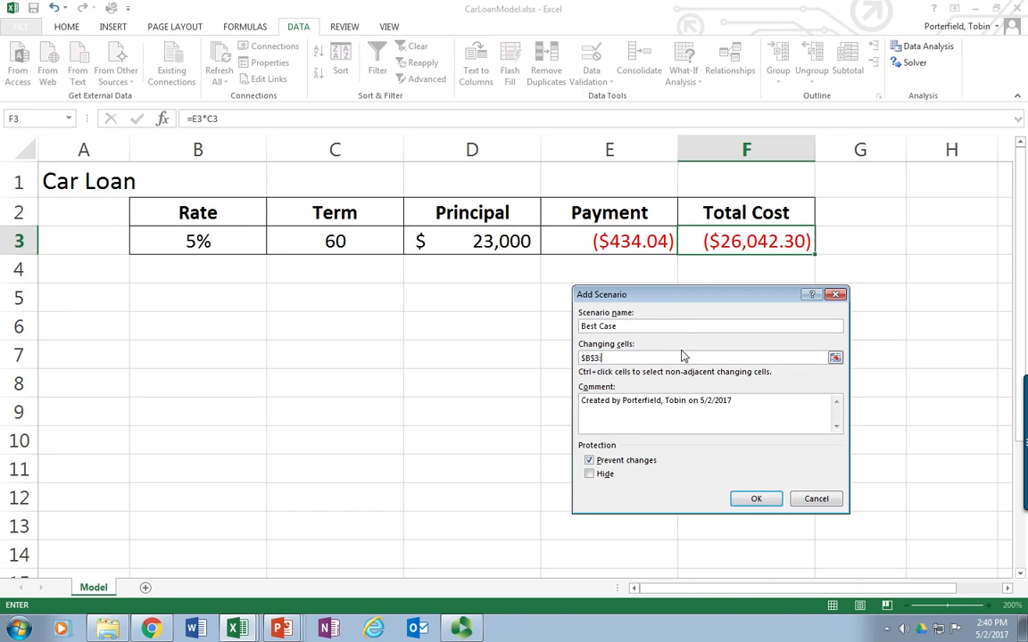
text(:$C$3)
click(754, 499)
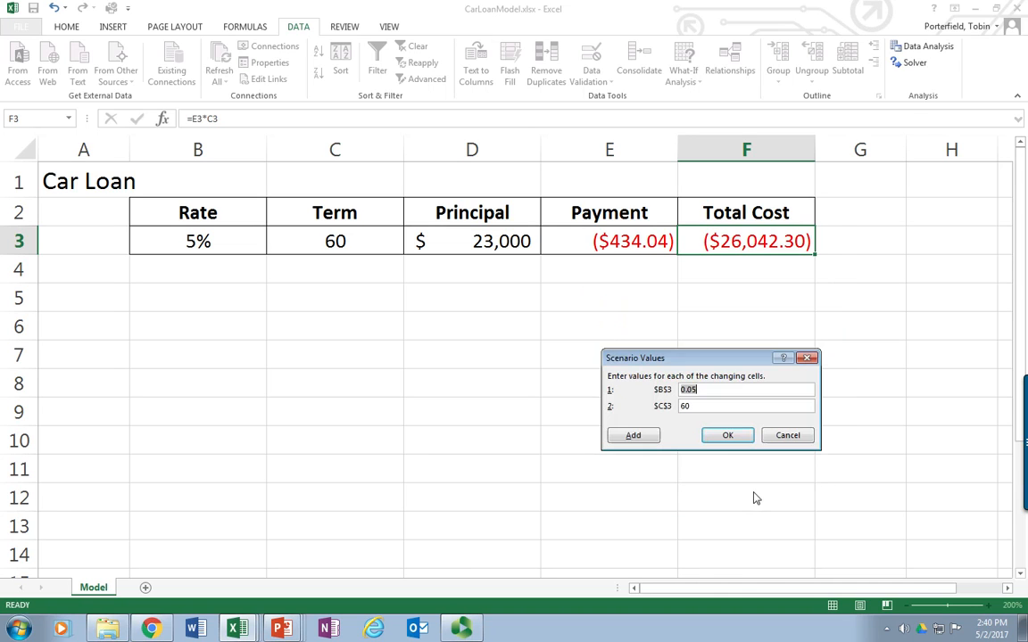
Set the Best Case scenario values to 0.03 for the rate in B3 and 36 for the term in C3
click(717, 394)
click(716, 393)
key(BackSpace)
text(3)
key(Tab)
text(36)
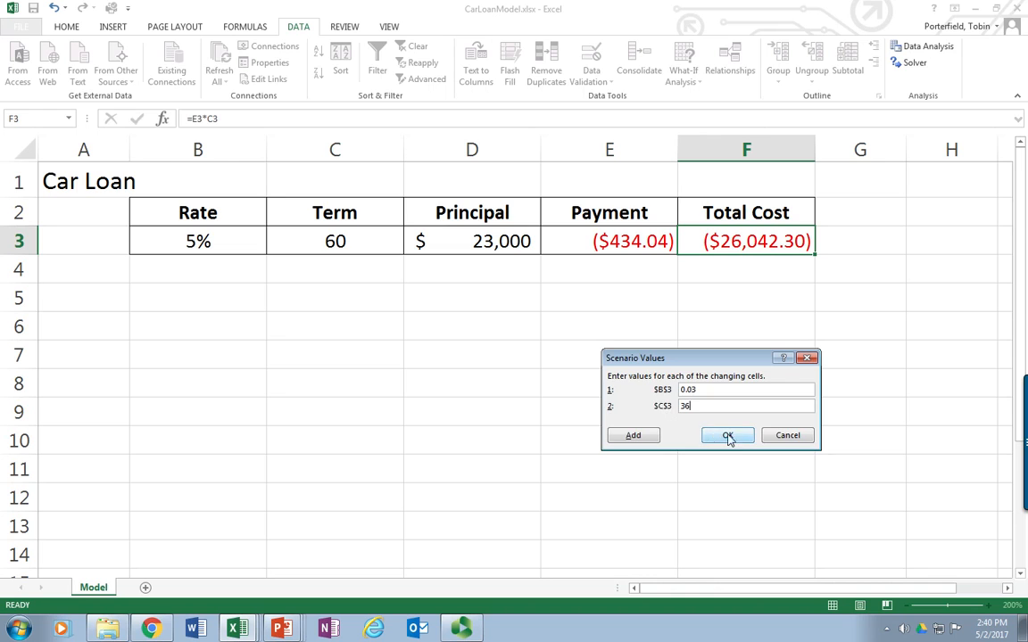
click(728, 436)
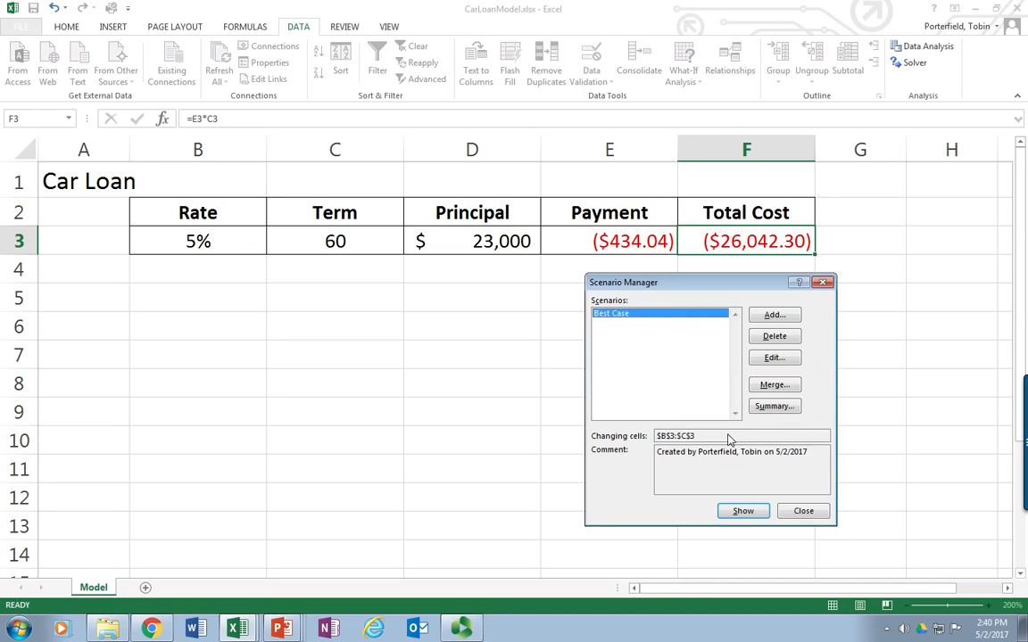
Add a scenario named Ok Case for B3:C3 with a rate of 0.04 and a term of 36
click(774, 317)
text(Ok )
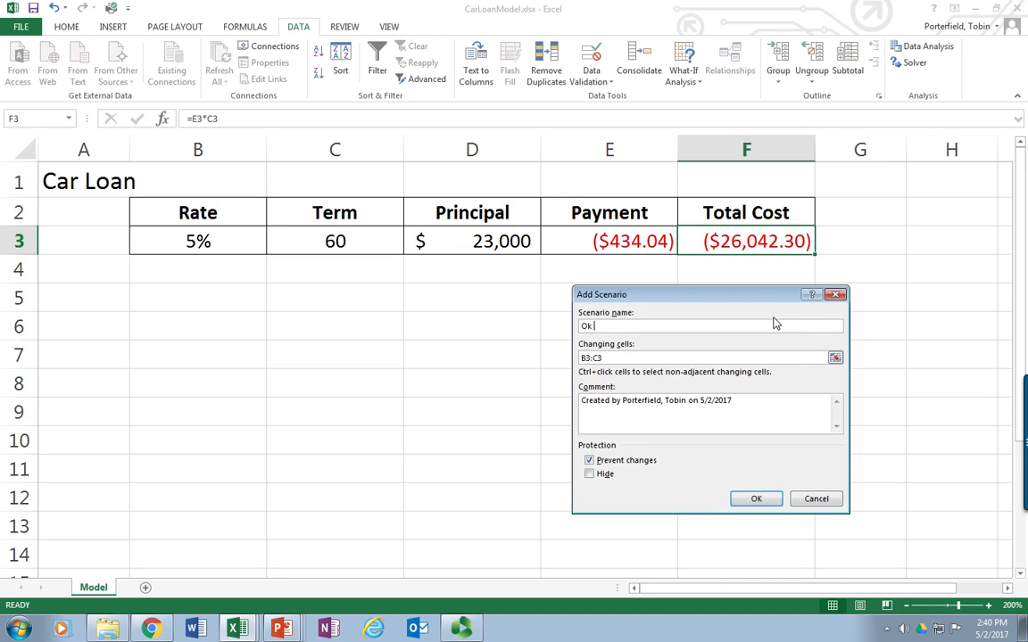
text(Case)
click(757, 500)
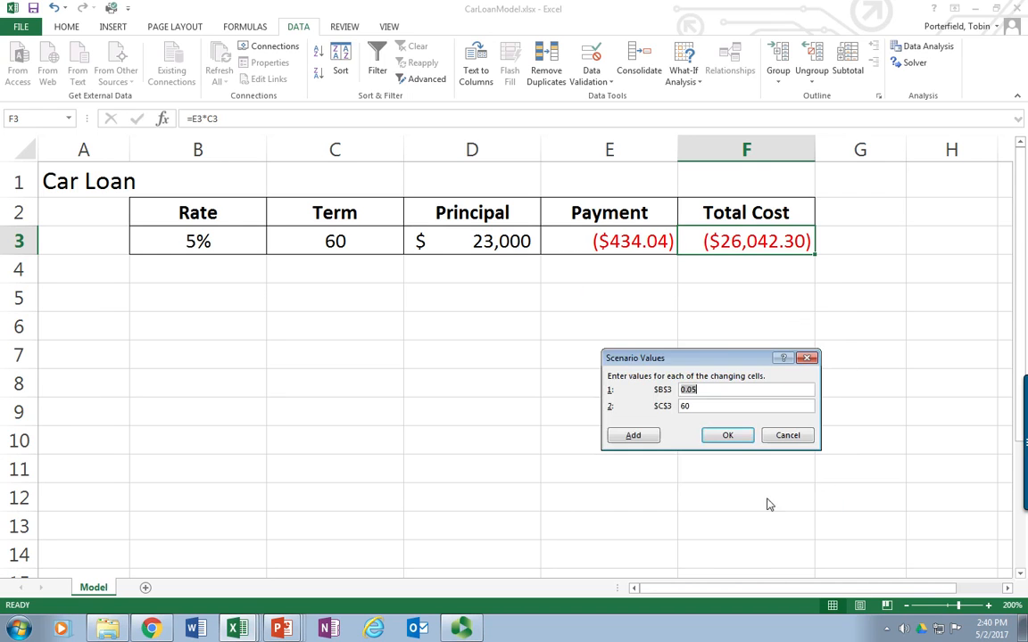
click(716, 393)
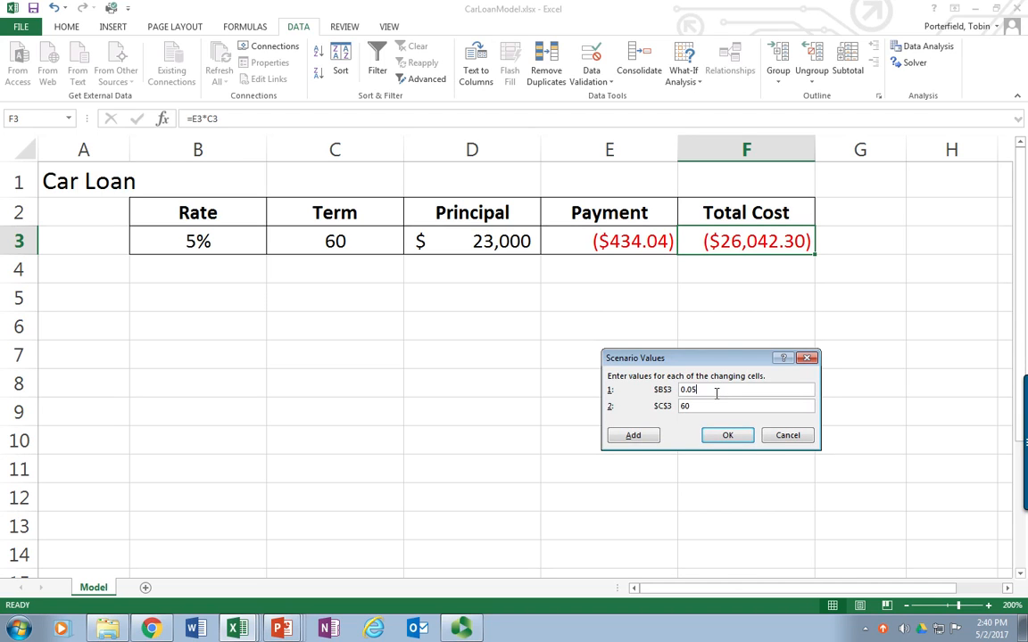
key(BackSpace)
text(4)
click(702, 413)
key(BackSpace)
key(BackSpace)
text(36)
click(737, 441)
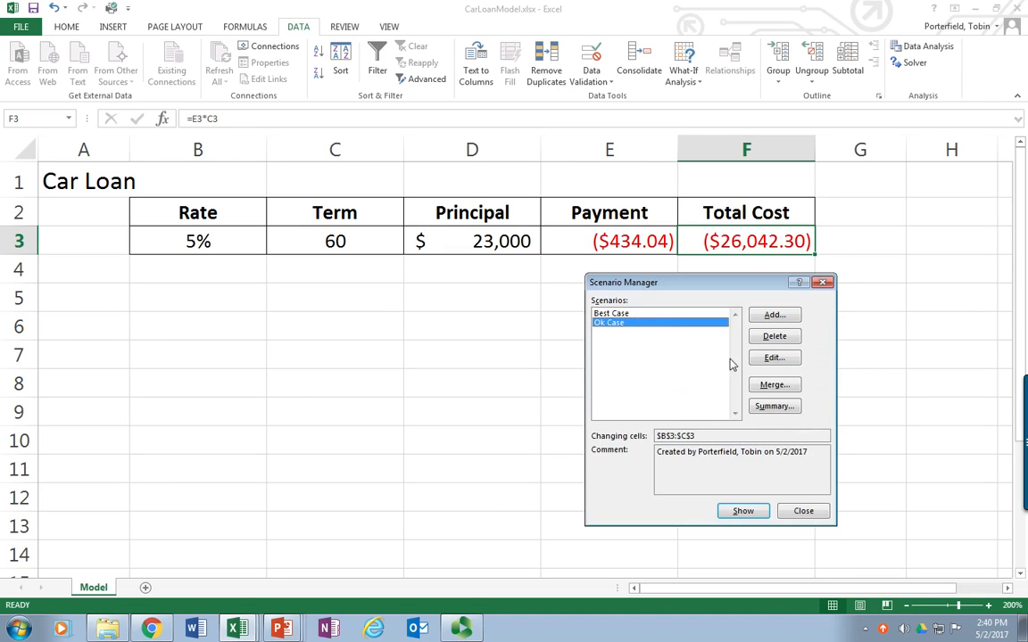
Add a scenario named Worst Case for B3:C3 with a rate of 0.06, keeping the term of 60
click(774, 317)
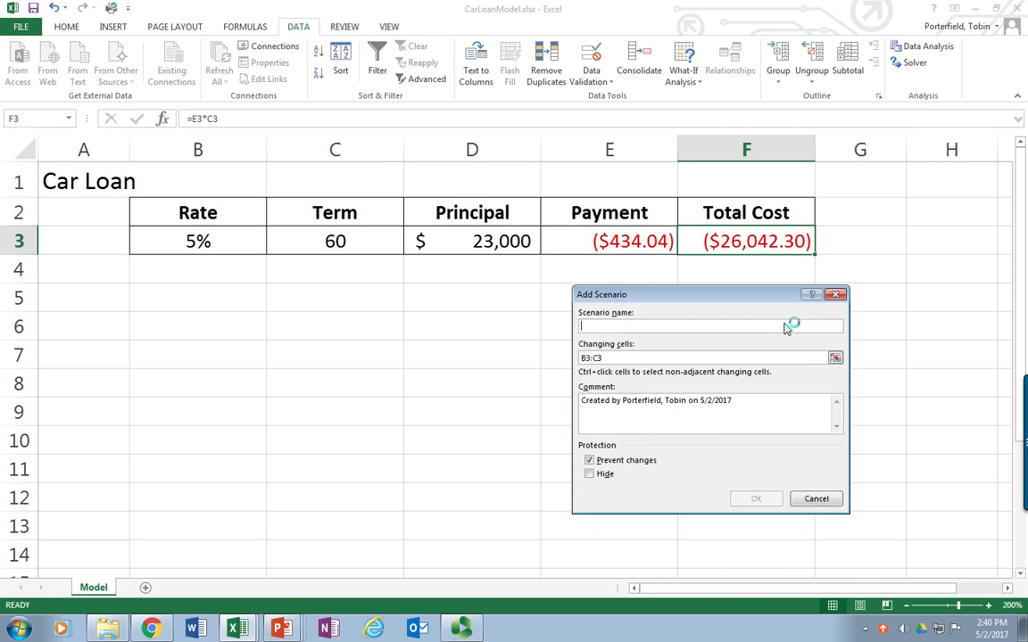
text(W)
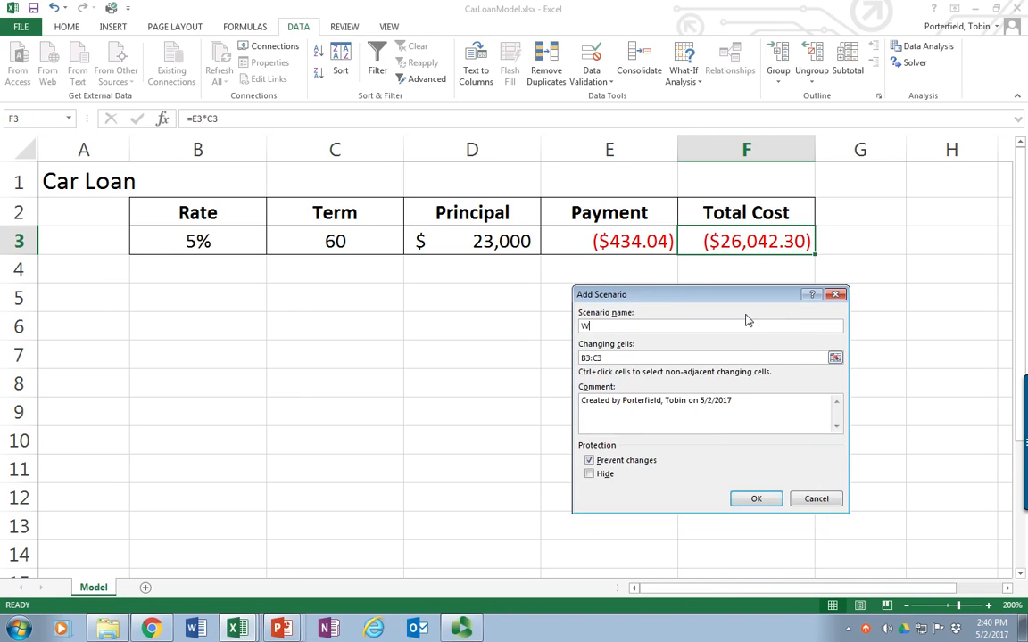
text(orst Case)
click(755, 498)
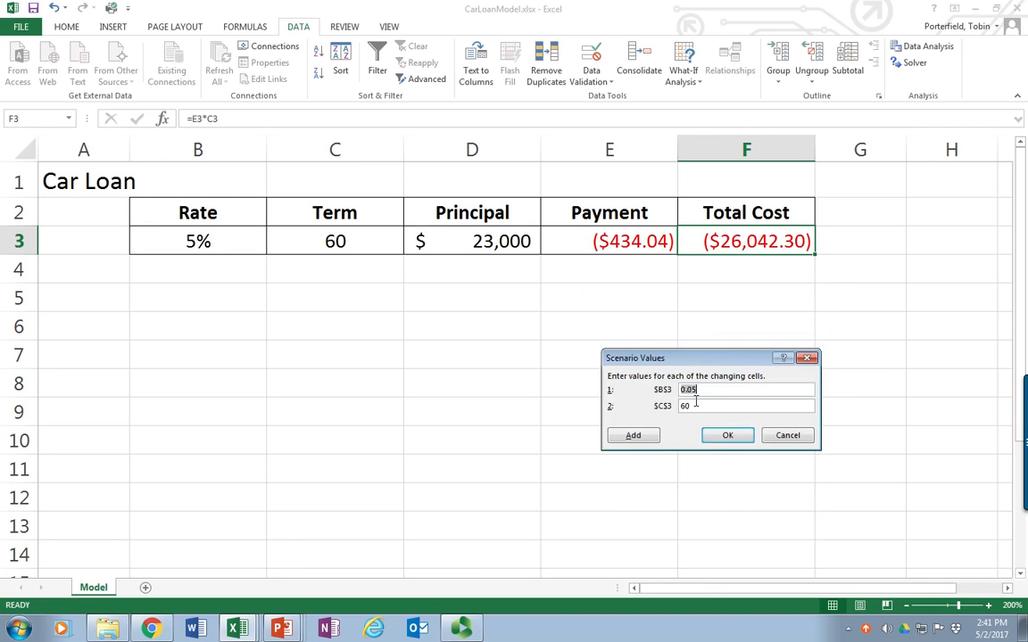
click(715, 393)
key(BackSpace)
text(6)
click(728, 437)
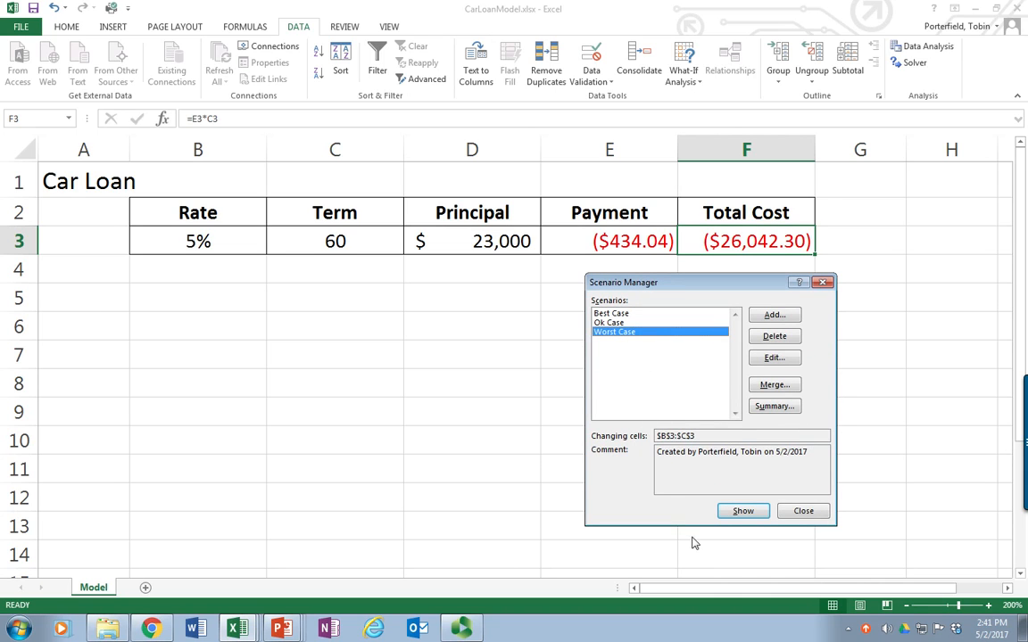
Create a scenario summary report with F3 as the result cell and magnify the report sheet to 200%
click(776, 407)
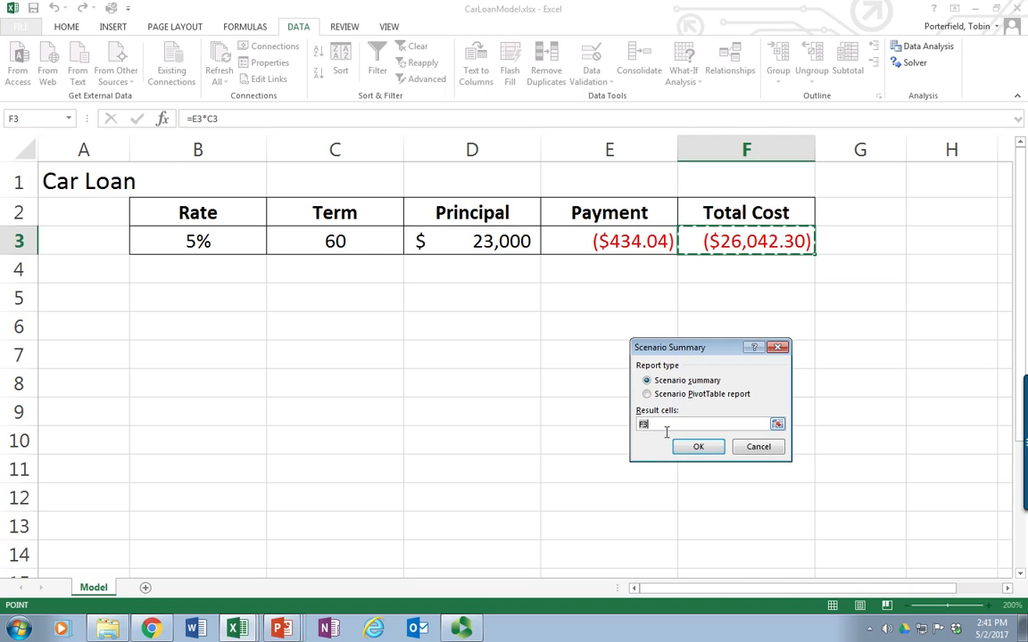
click(699, 446)
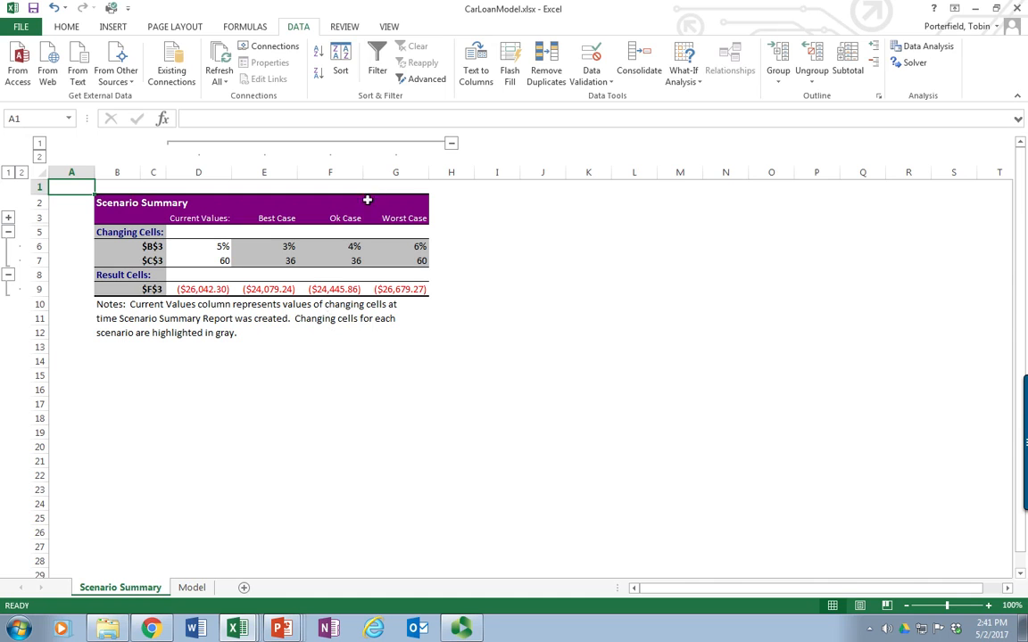
click(389, 27)
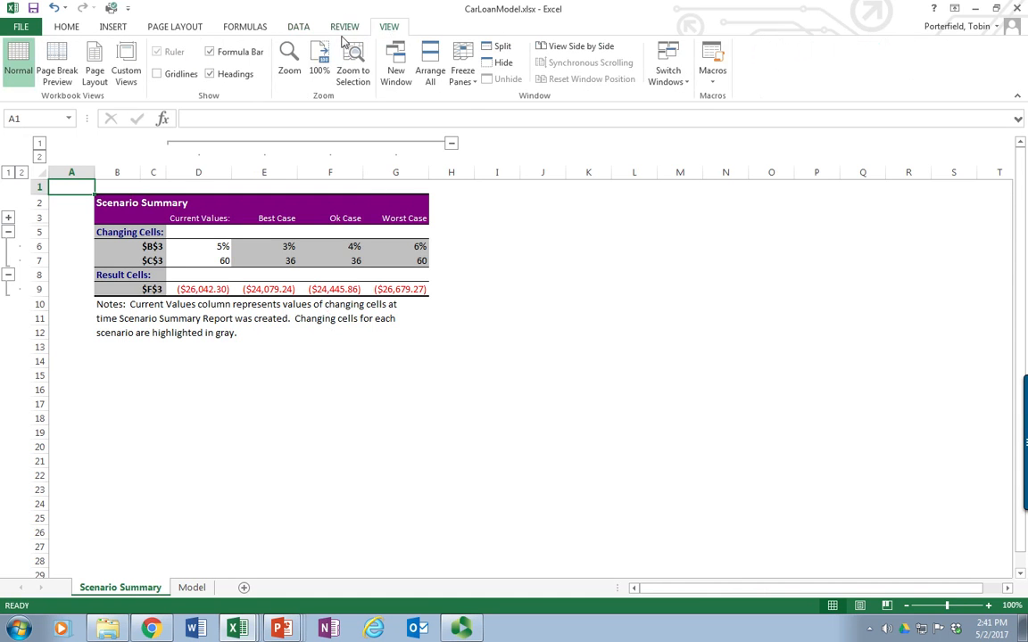
click(289, 62)
click(666, 362)
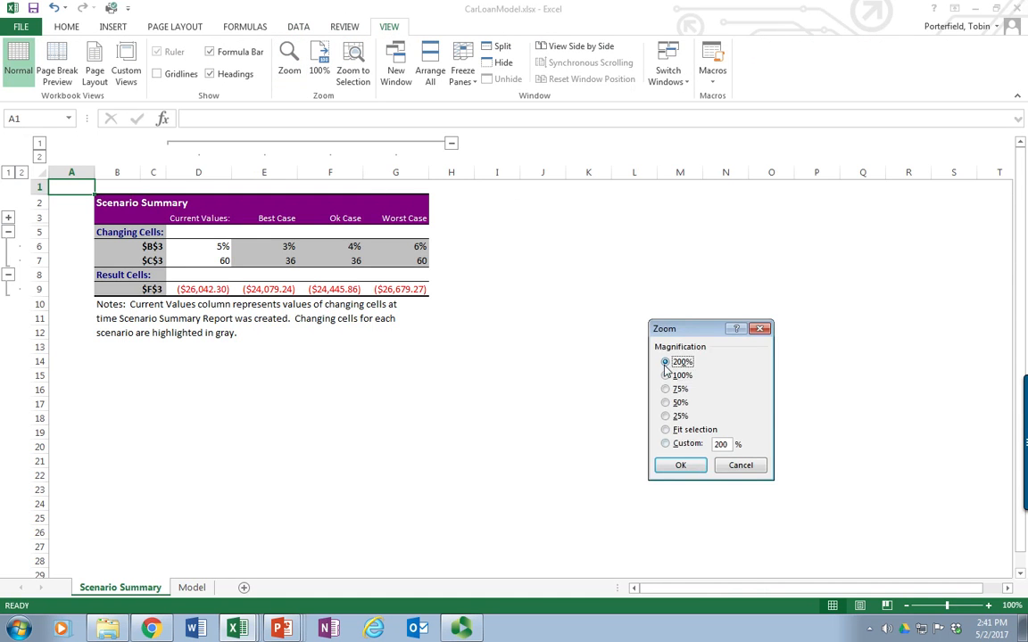
click(680, 465)
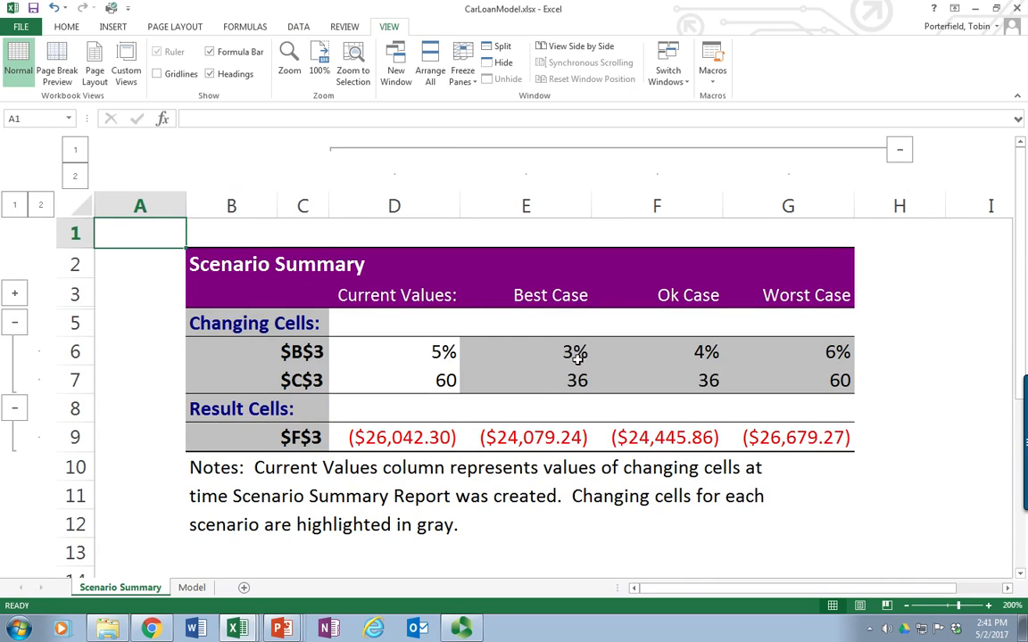